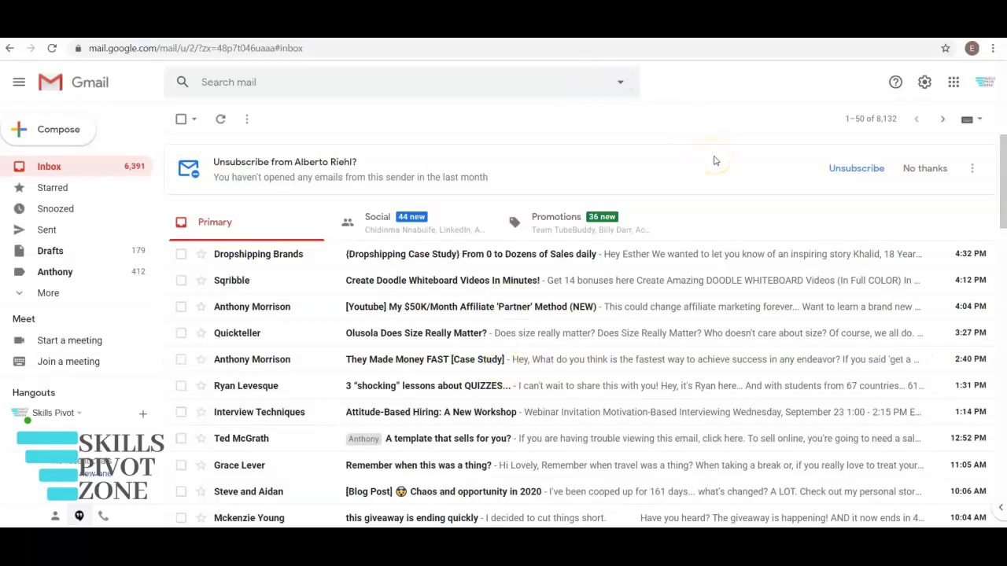
- Go to See all settings > Advanced and confirm Templates is enabled
left_click(925, 84)
left_click(920, 149)
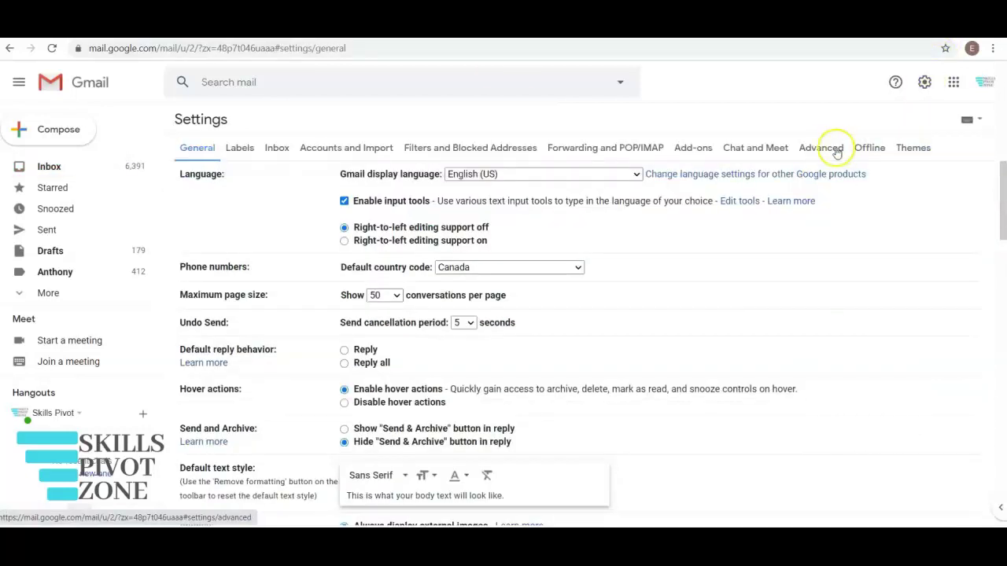
left_click(832, 151)
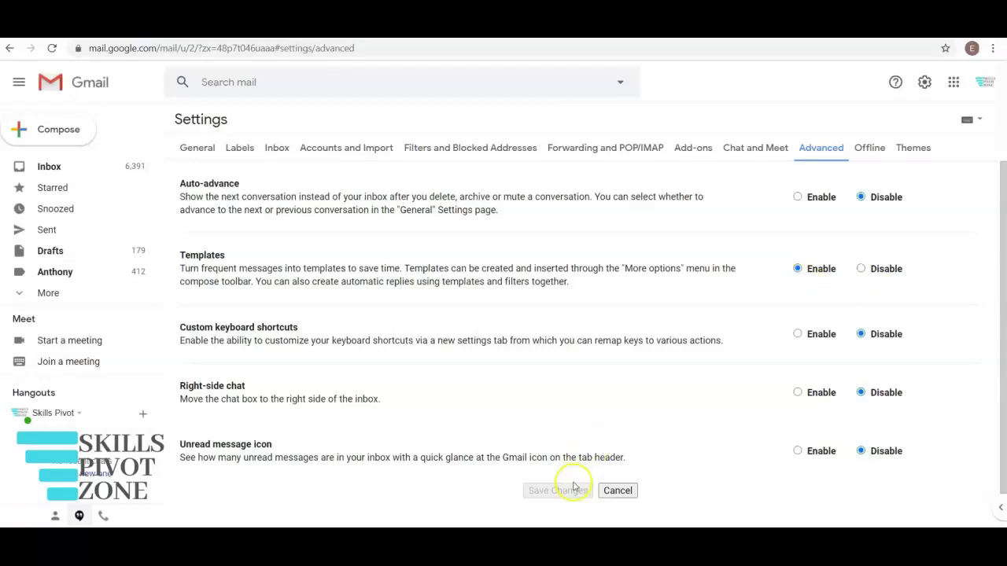
- Start a new message and paste the new-video announcement into its body
left_click(45, 137)
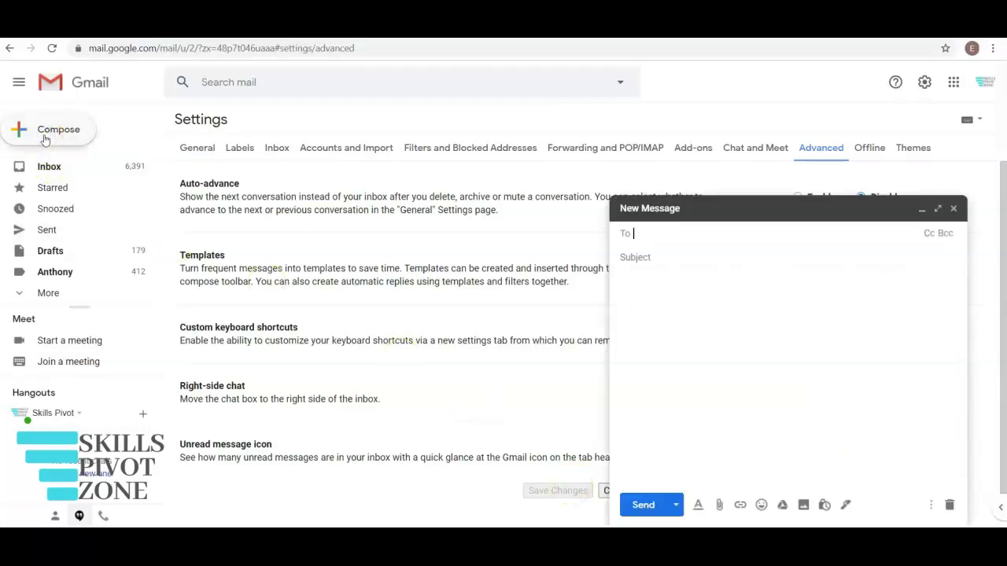
left_click(627, 278)
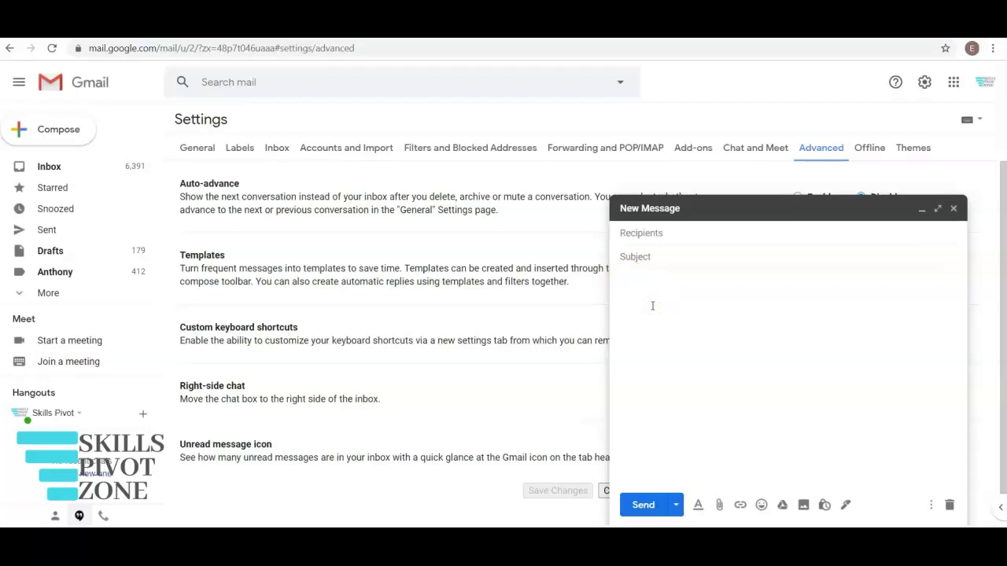
type("Hello,  We have just uploaded a new video please login to watch the video")
left_click(625, 285)
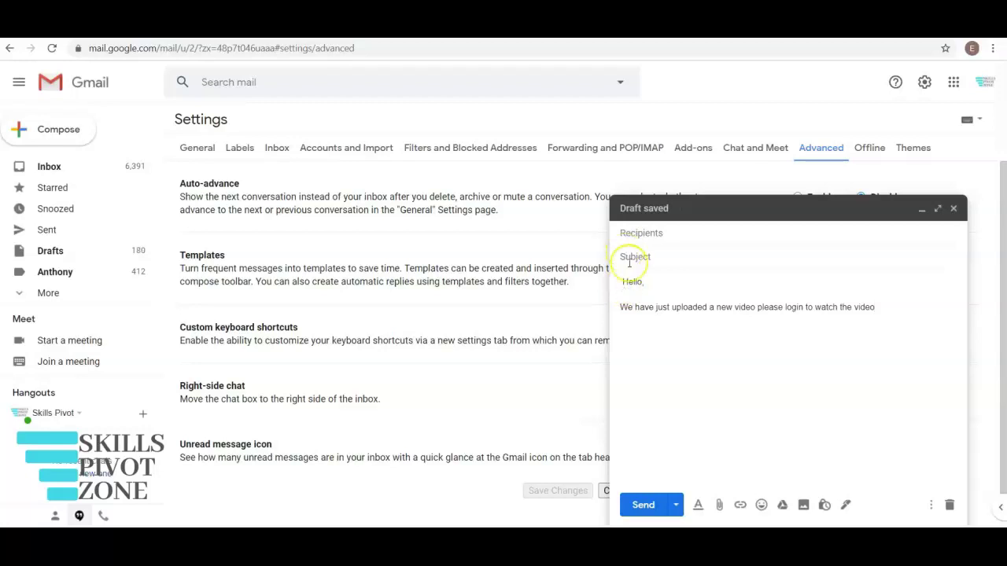
- Give the draft the subject 'New Video'
left_click(629, 258)
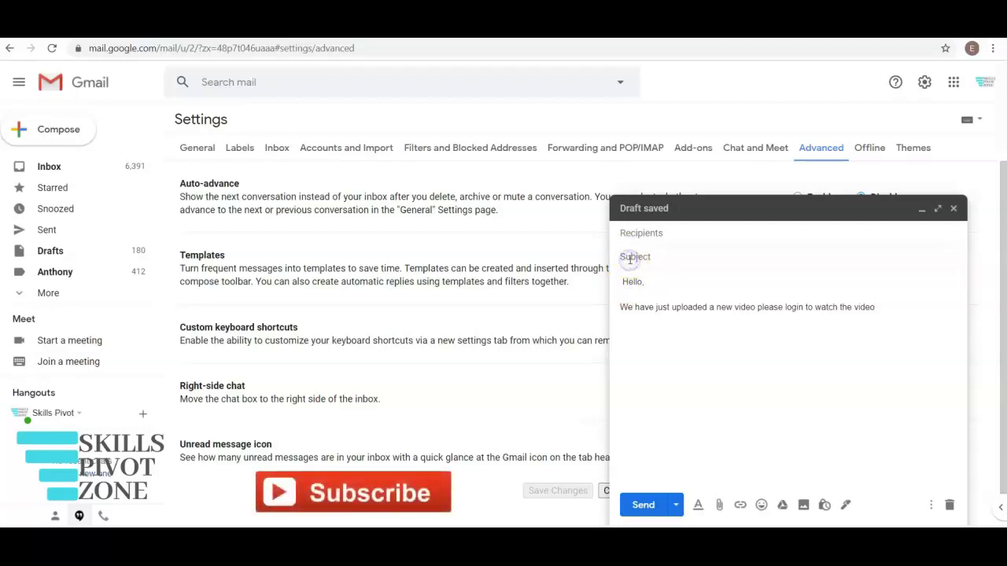
type("n")
key("BackSpace")
type("New ")
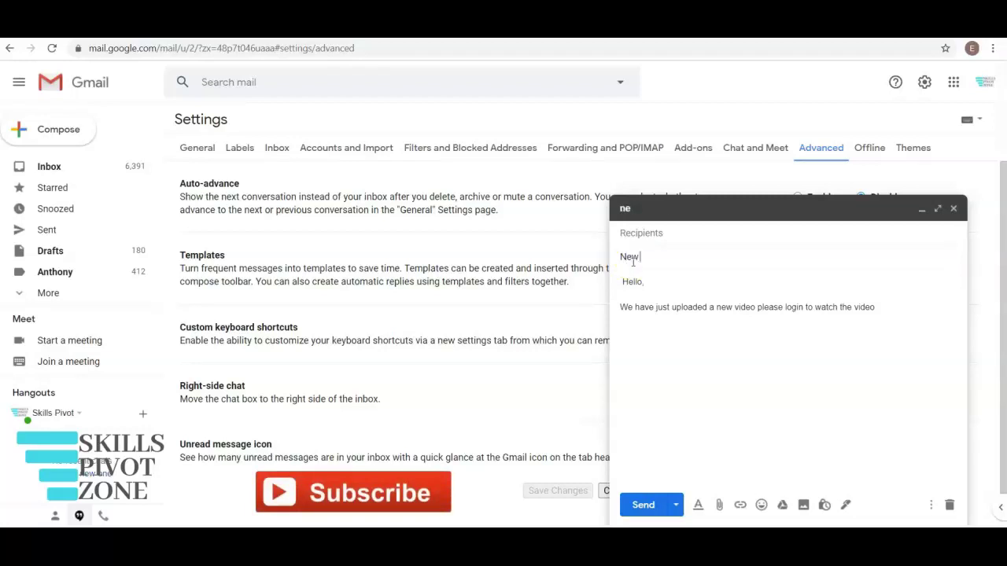
type("Video")
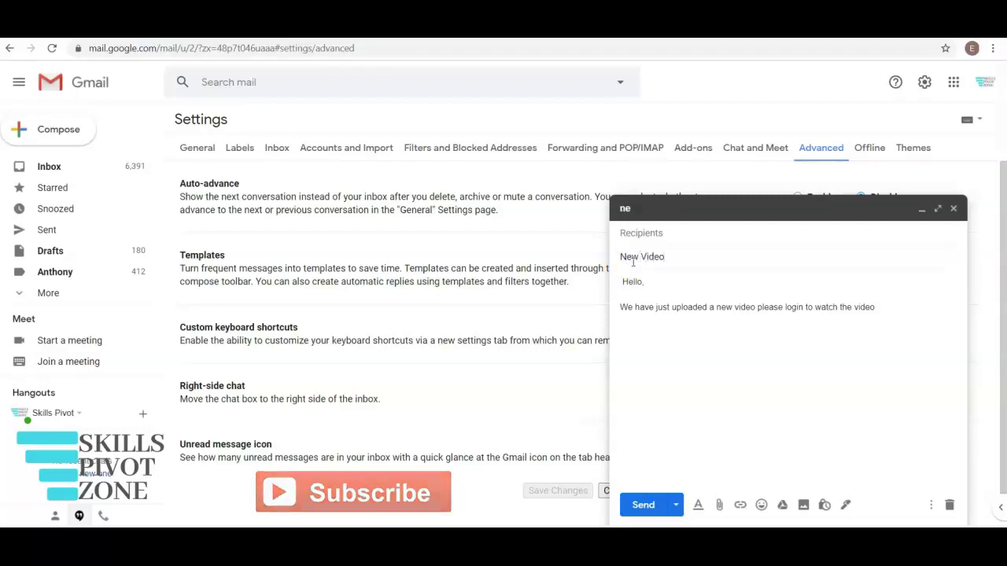
left_click(885, 435)
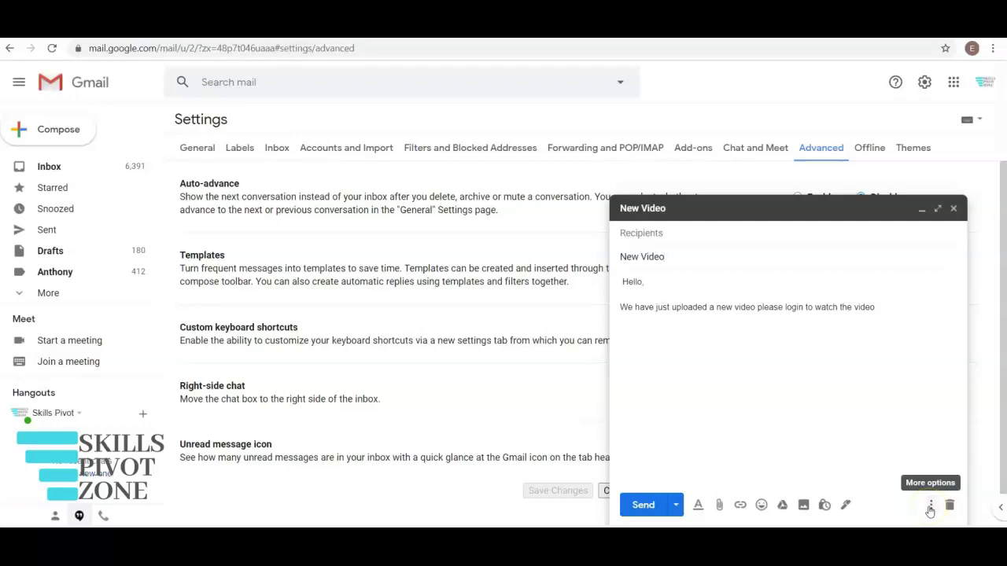
- Save the draft as a new template named 'New Video'
left_click(931, 507)
mouse_move(818, 361)
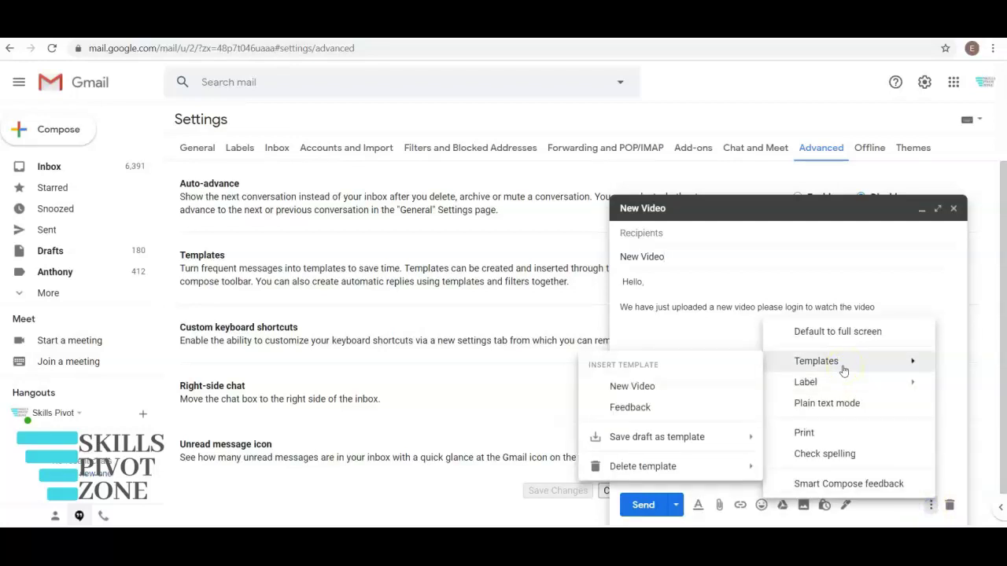
left_click(809, 368)
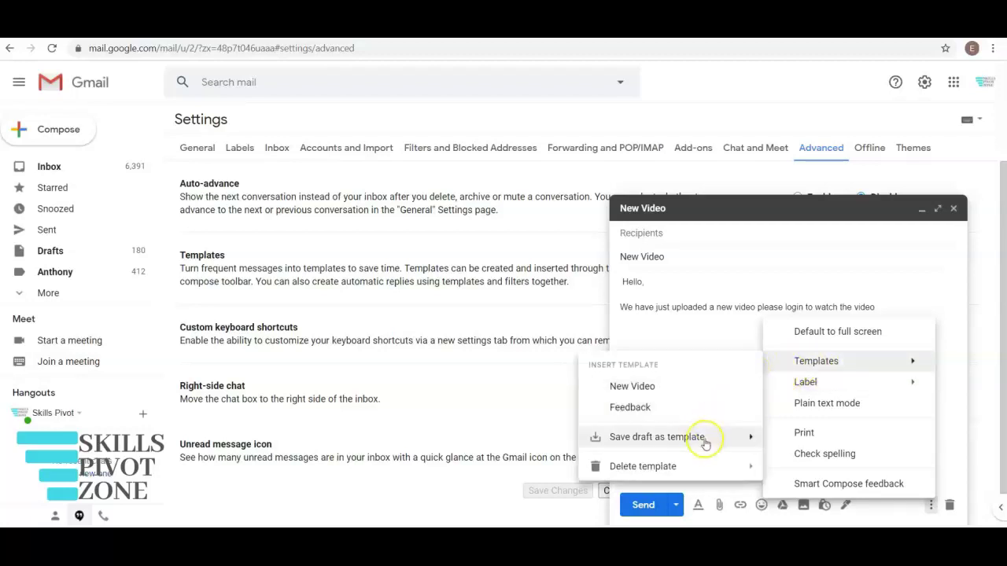
mouse_move(657, 437)
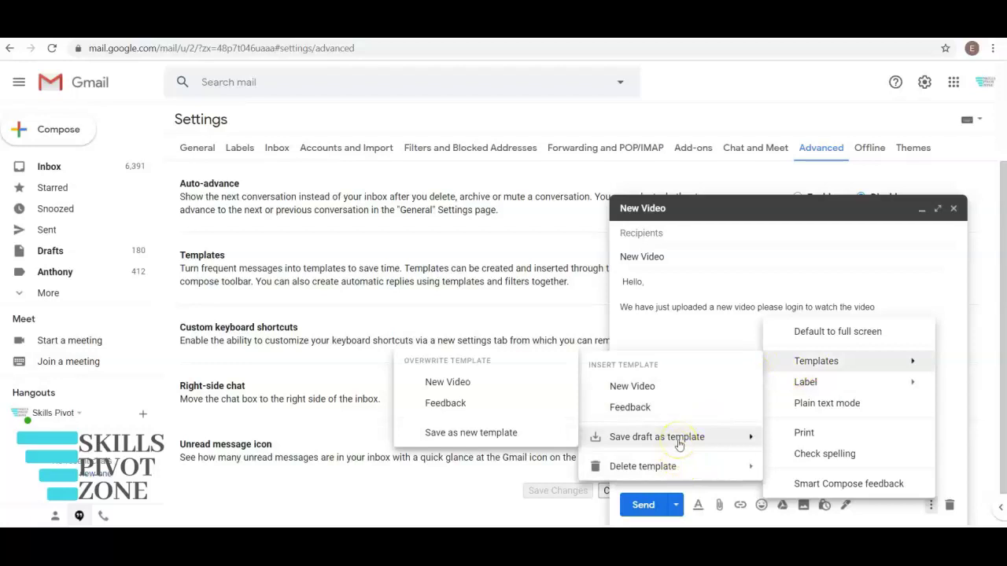
left_click(487, 439)
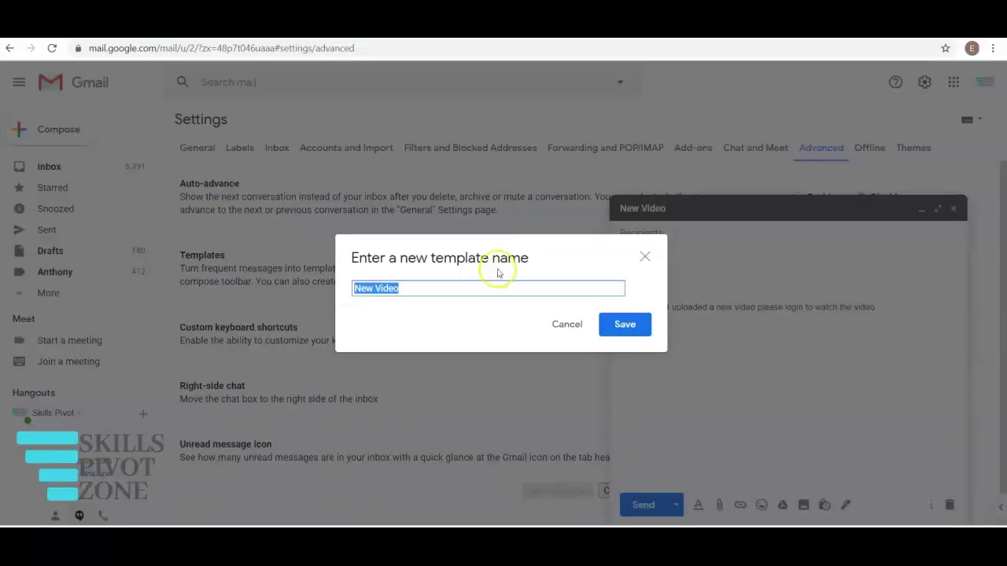
left_click(432, 290)
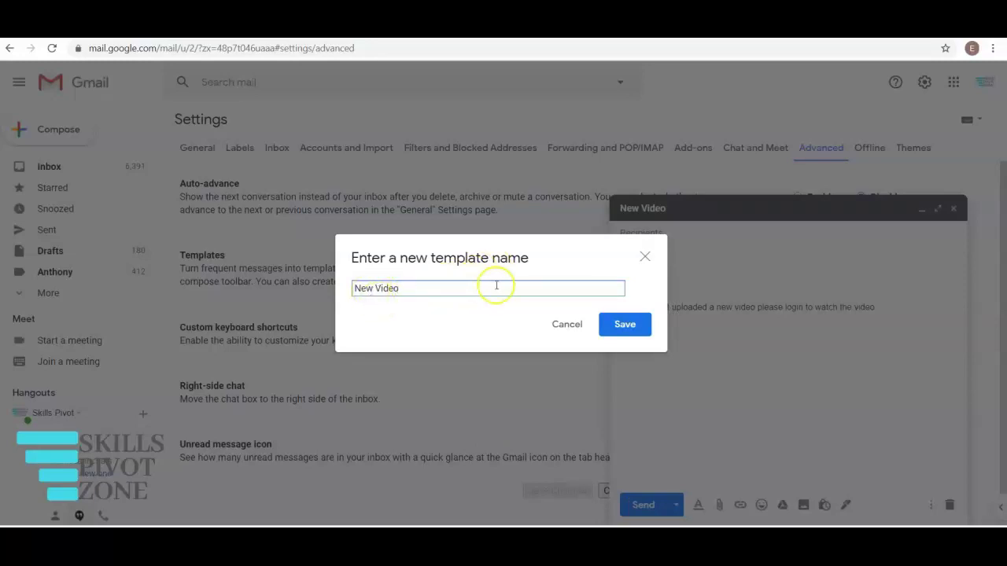
left_click(623, 325)
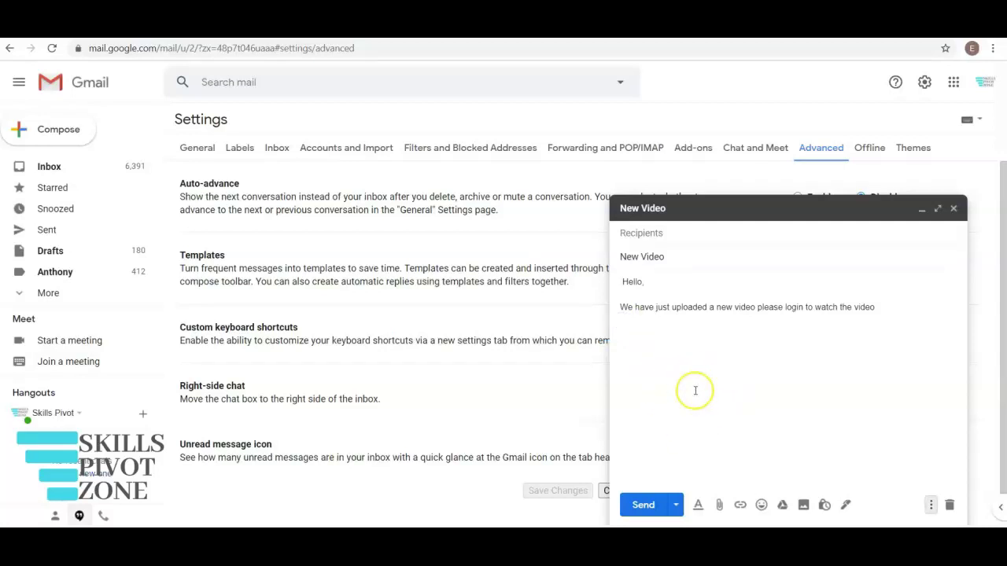
- Close the finished draft and start a fresh empty message
left_click(954, 208)
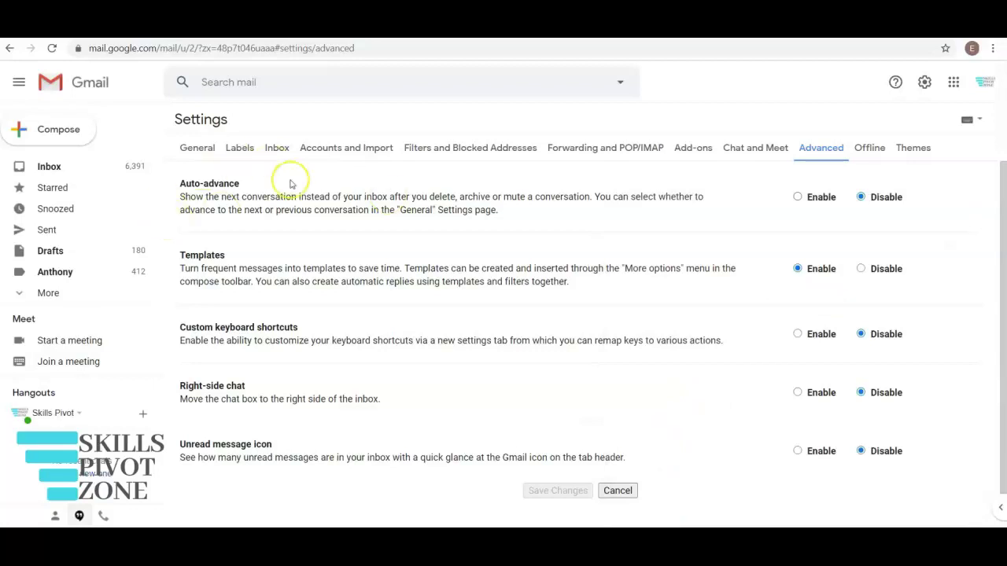
left_click(23, 129)
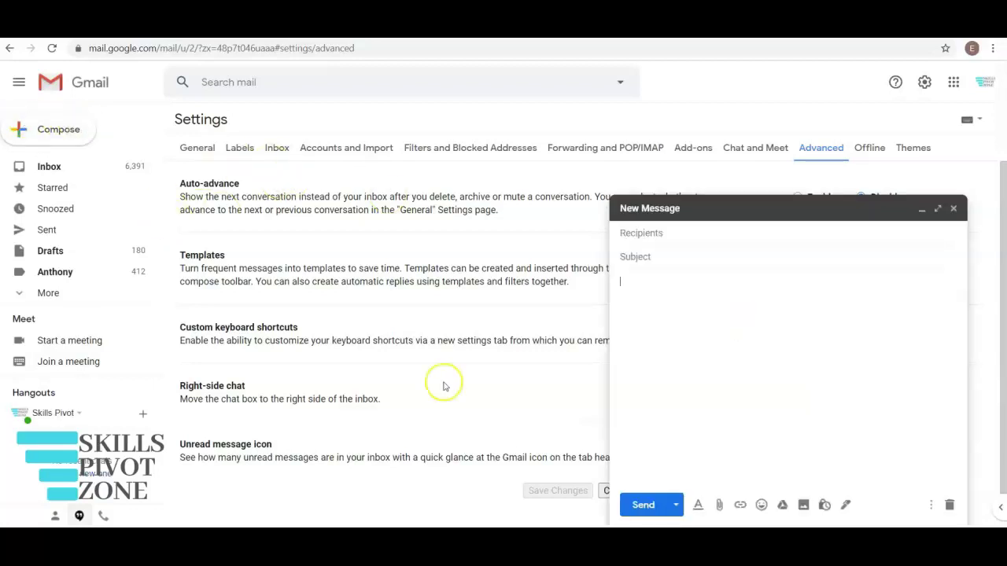
left_click(680, 371)
left_click(702, 341)
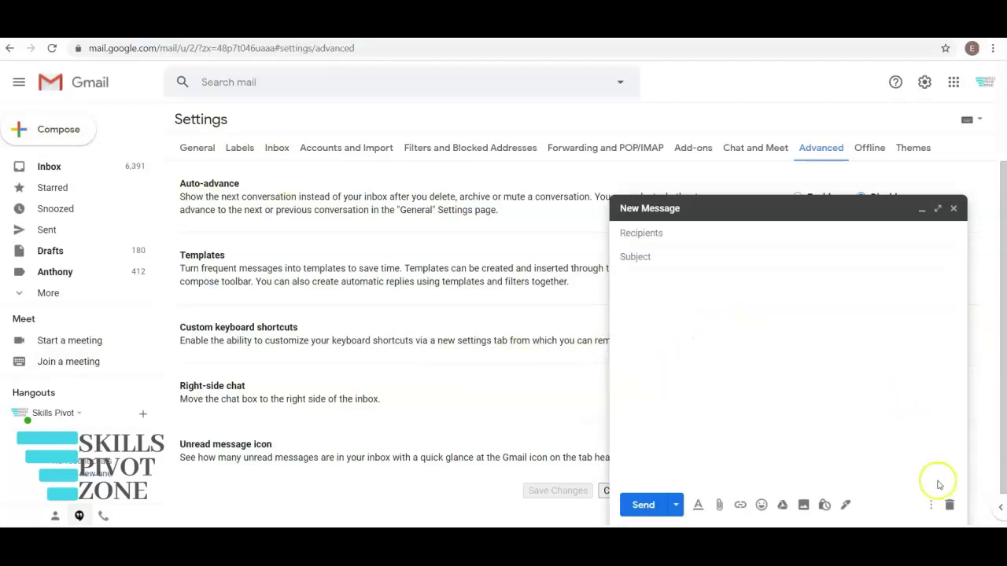
- Insert the 'New Video' template into the new message
left_click(928, 507)
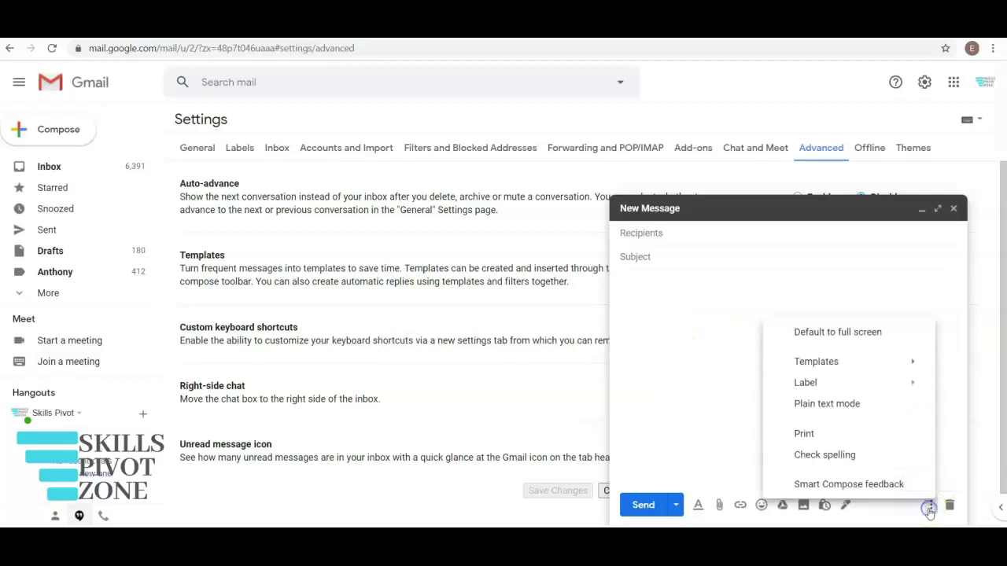
left_click(846, 364)
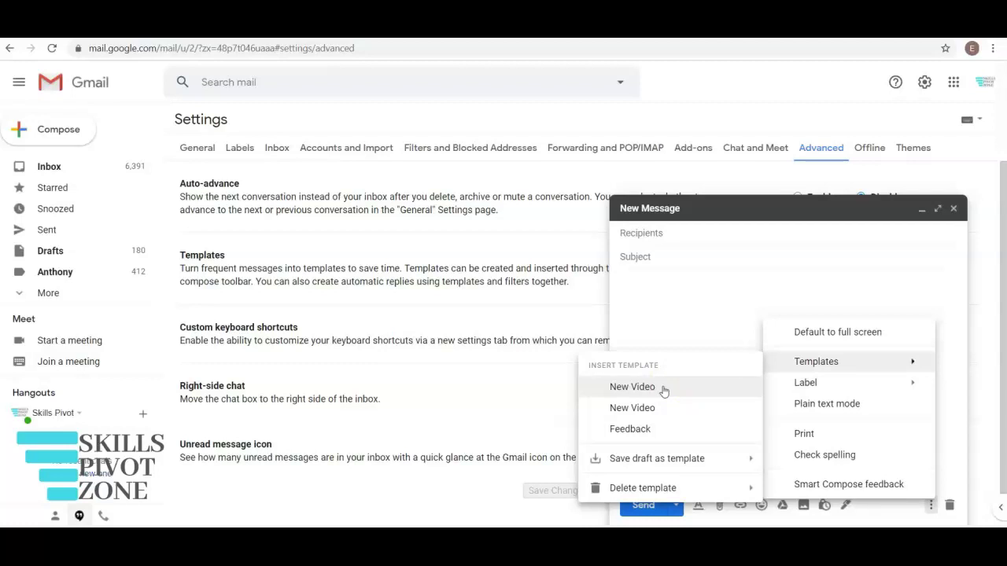
left_click(663, 387)
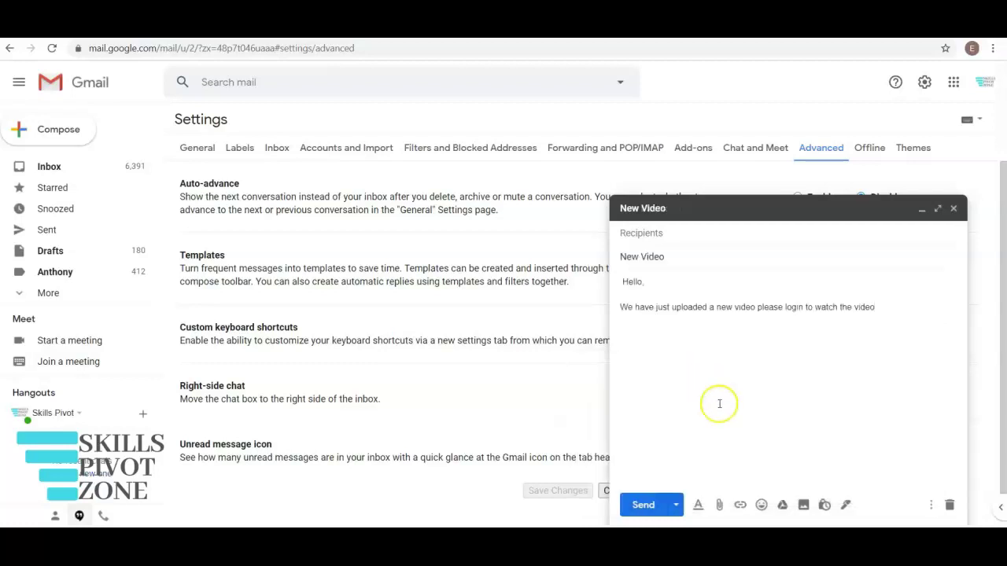
left_click(654, 235)
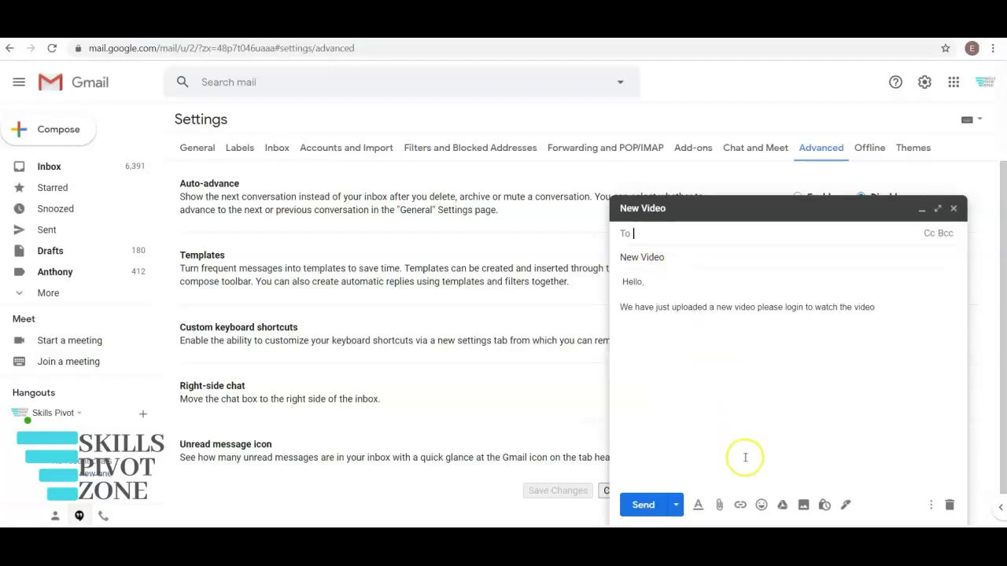
left_click(643, 503)
left_click(759, 407)
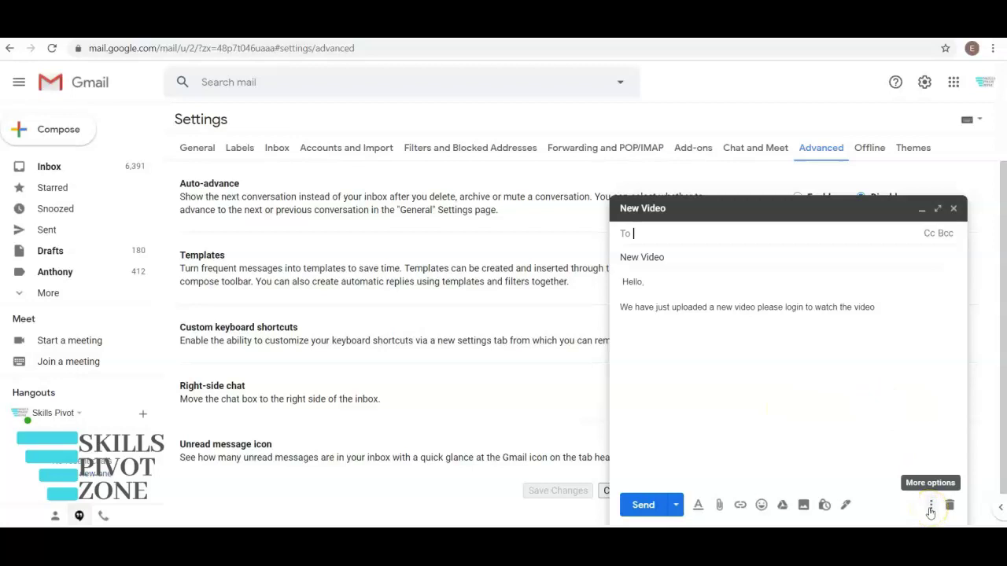
- Delete the 'New Video' template via Templates > Delete template and confirm
left_click(931, 507)
mouse_move(816, 361)
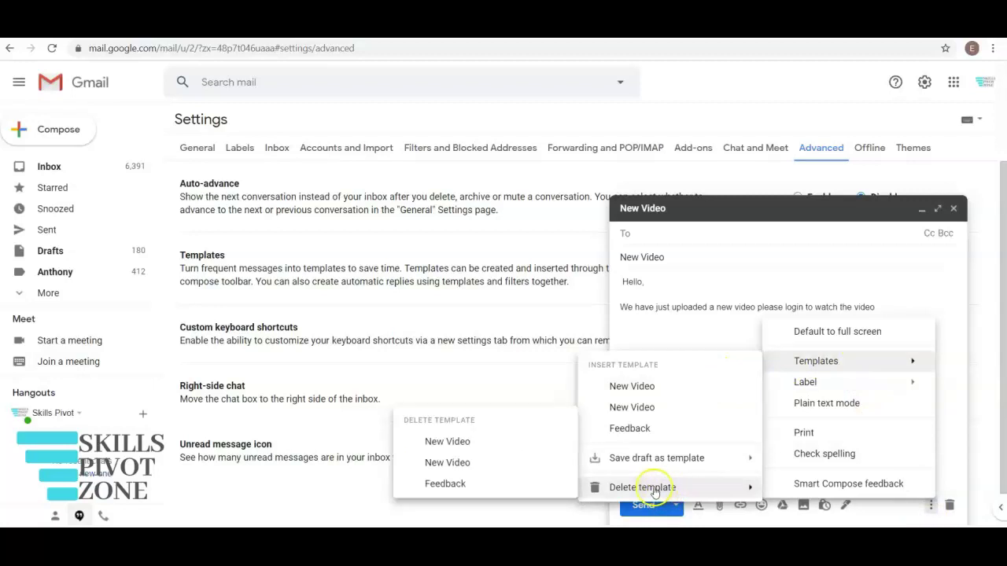
mouse_move(642, 487)
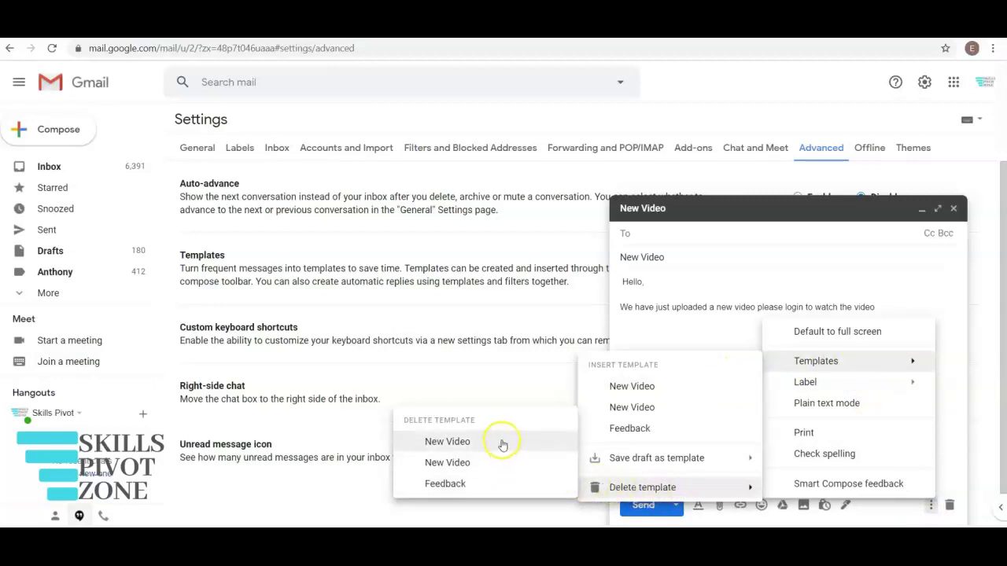
left_click(502, 442)
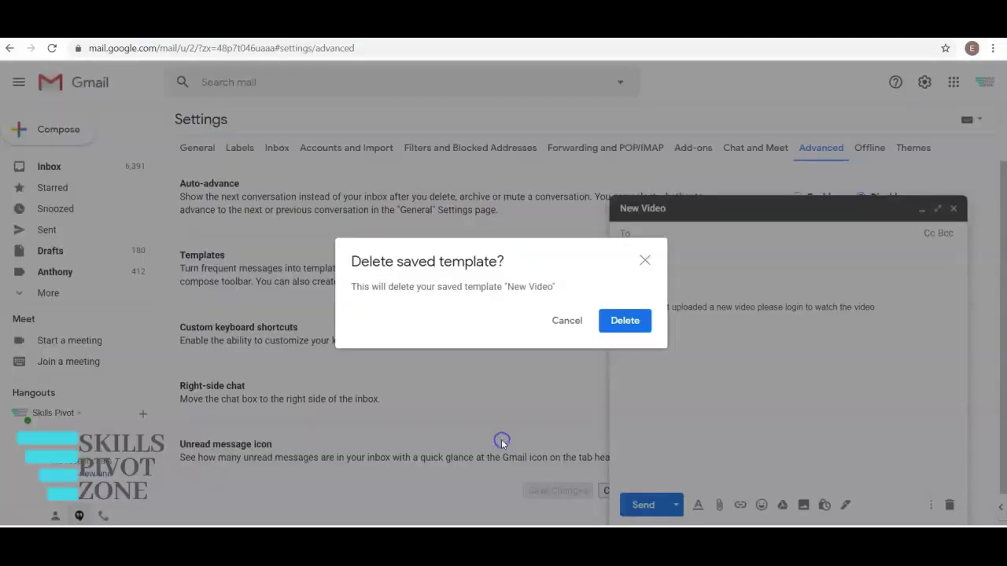
left_click(629, 321)
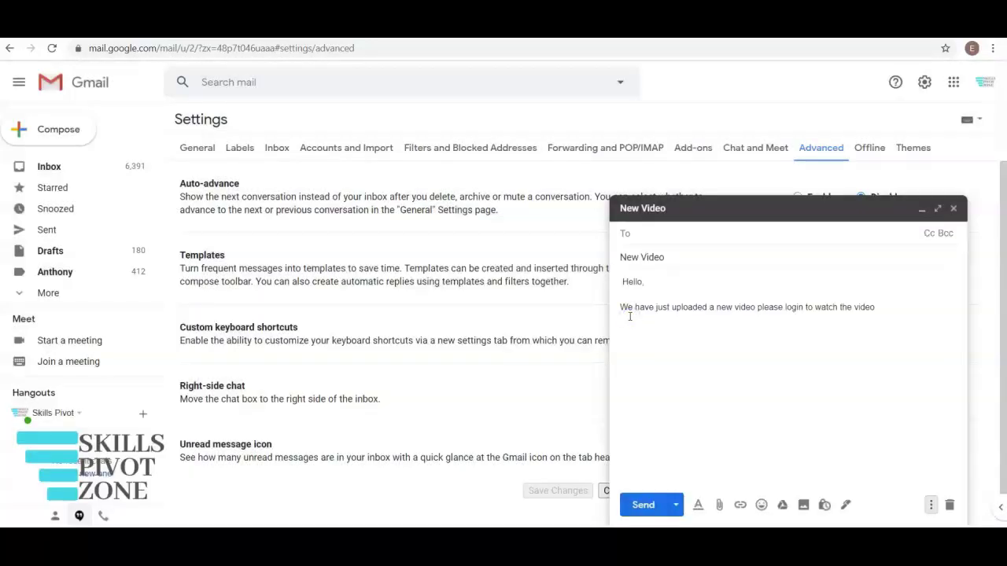
left_click(734, 398)
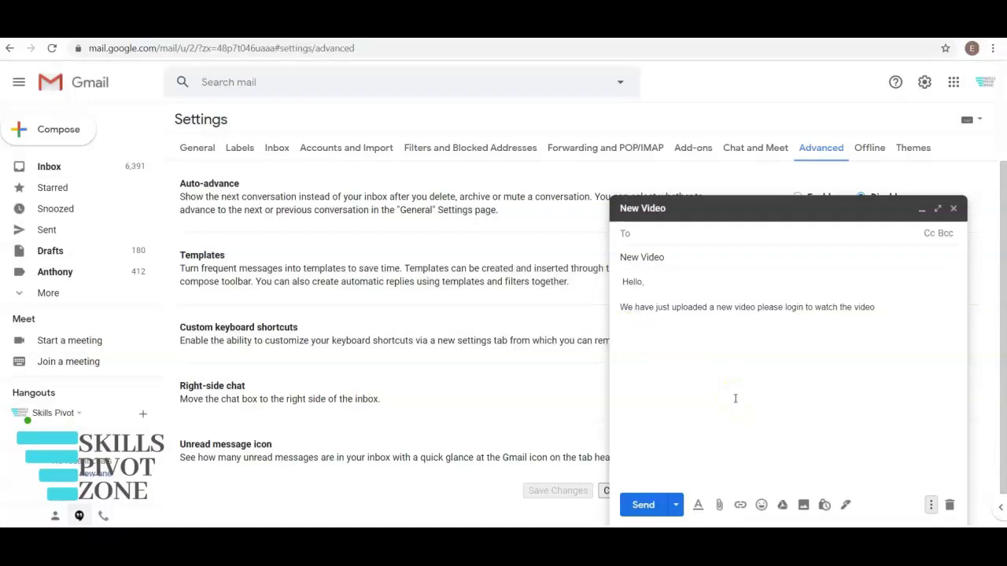